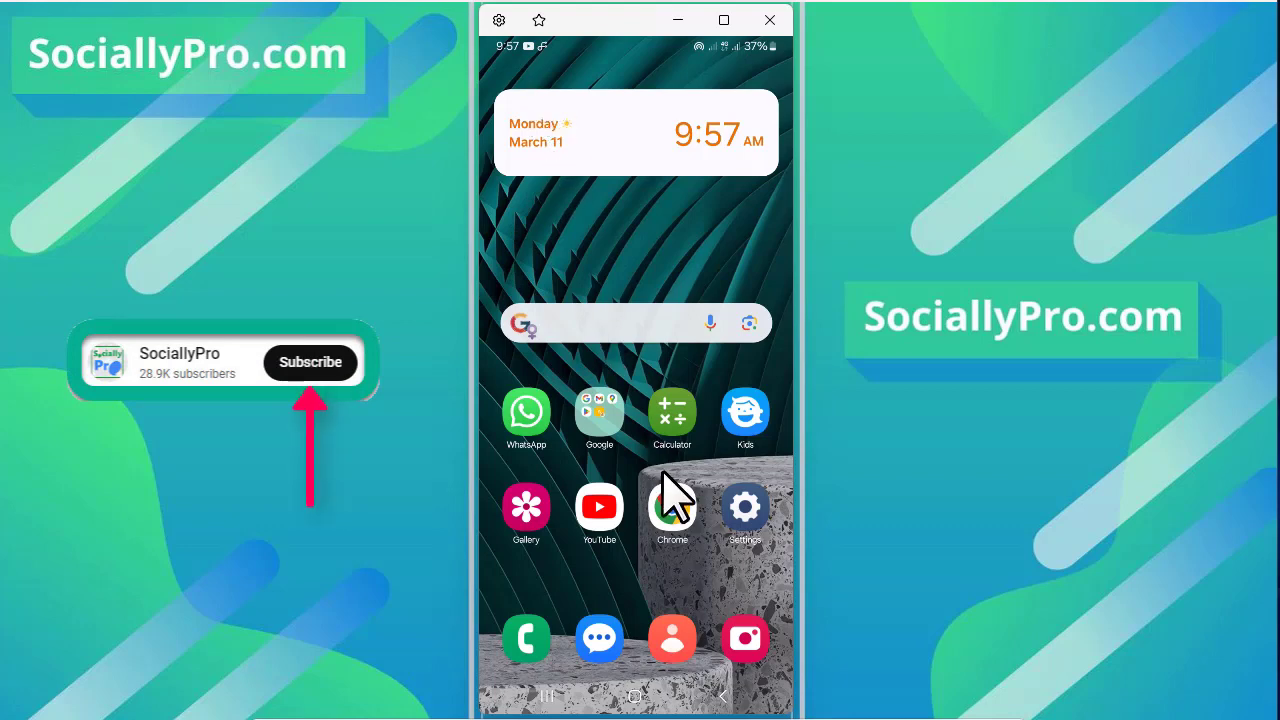
Open the app drawer, open the social apps folder and launch Facebook.
{"action": "left_click_drag", "start_coordinate": [665, 467], "coordinate": [683, 211]}
{"action": "left_click_drag", "start_coordinate": [671, 334], "coordinate": [640, 157]}
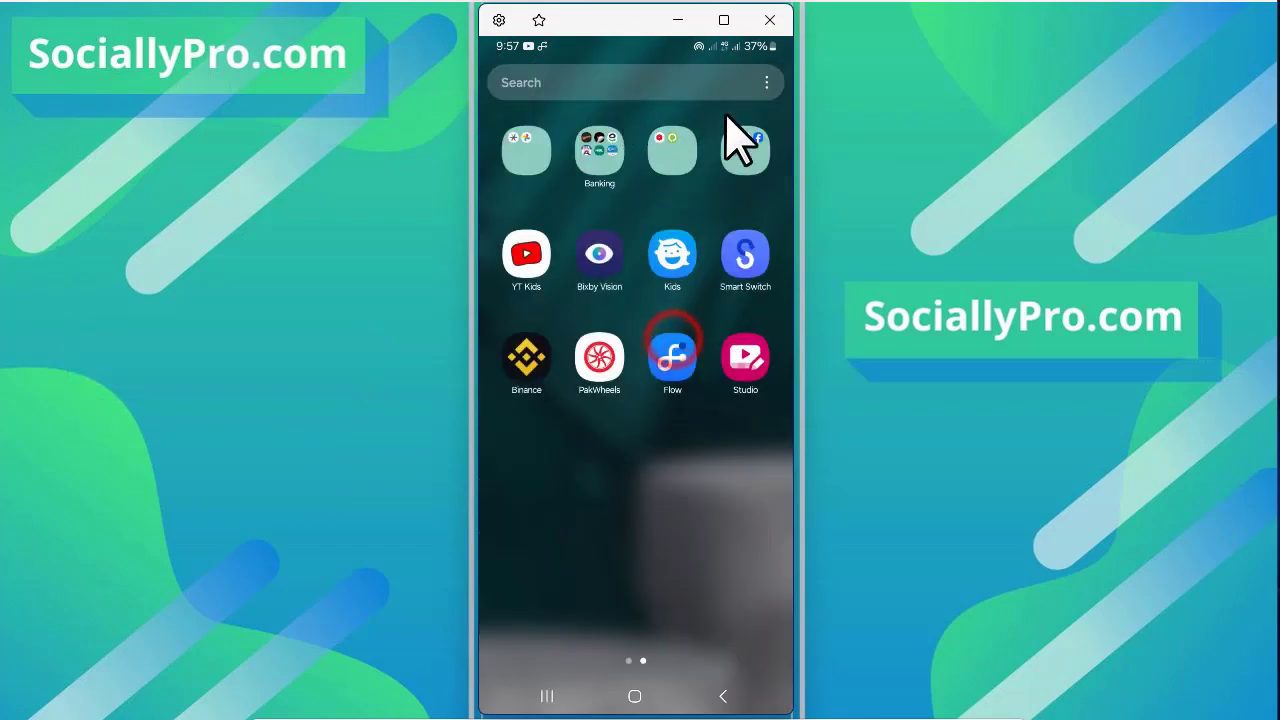
{"action": "left_click", "coordinate": [760, 137]}
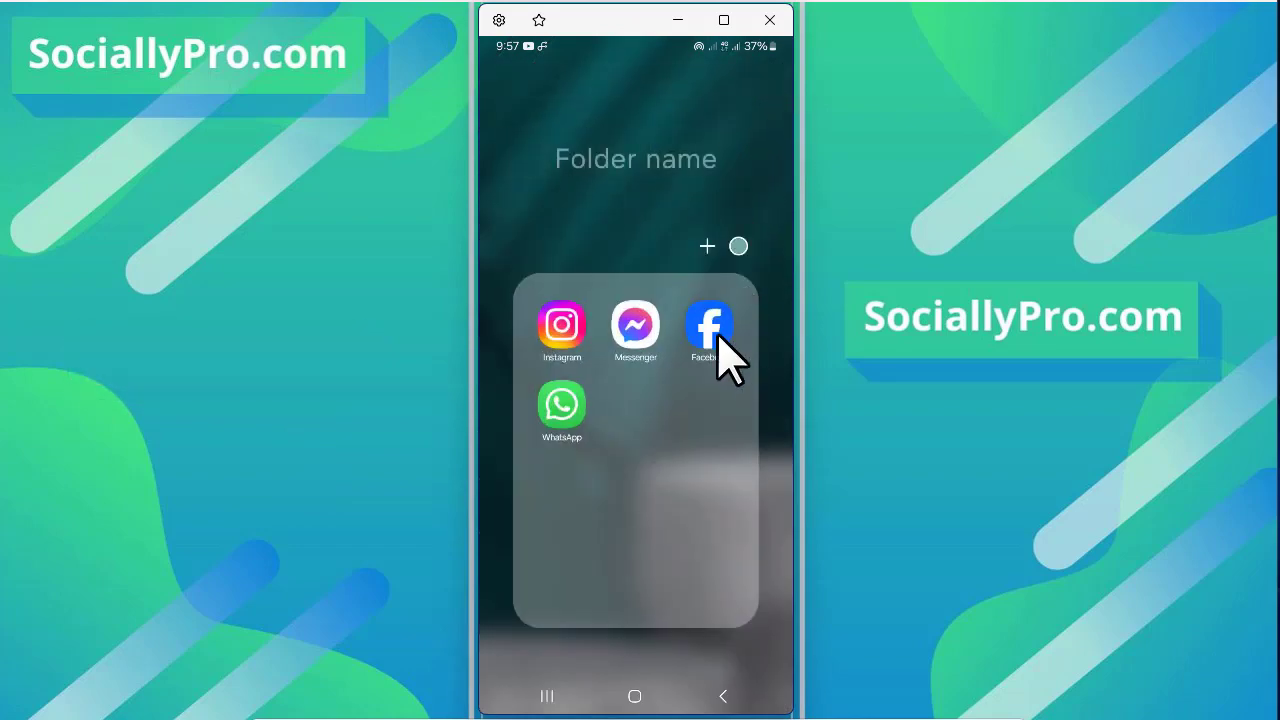
{"action": "left_click", "coordinate": [715, 338]}
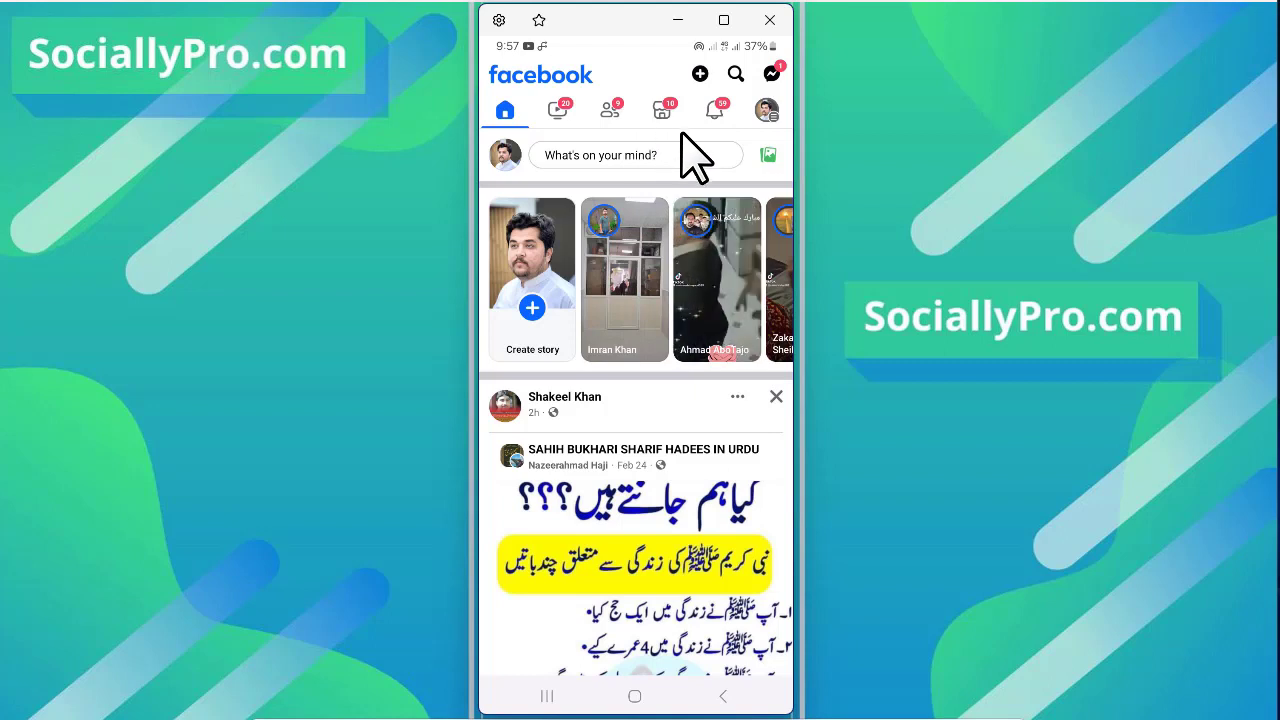
Open Settings from Menu's Settings & privacy section and scroll to Audience and visibility.
{"action": "left_click", "coordinate": [767, 111]}
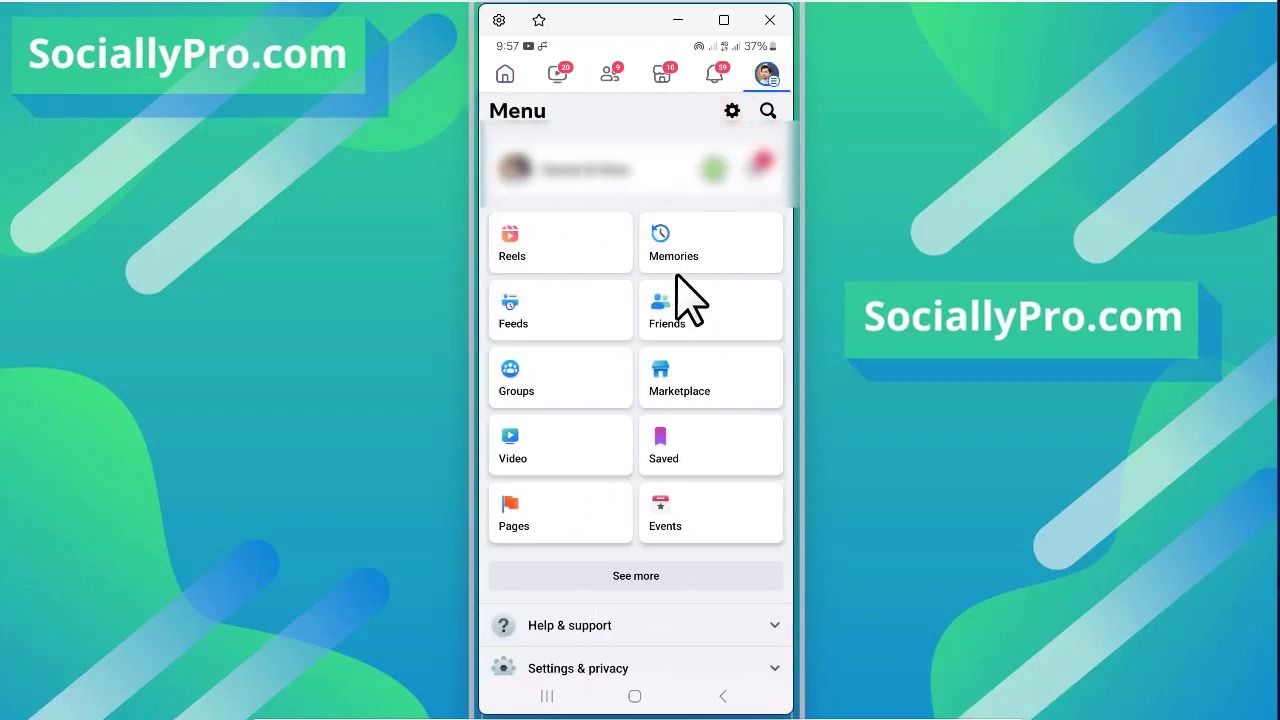
{"action": "scroll", "coordinate": [676, 279], "scroll_direction": "down", "scroll_amount": 5}
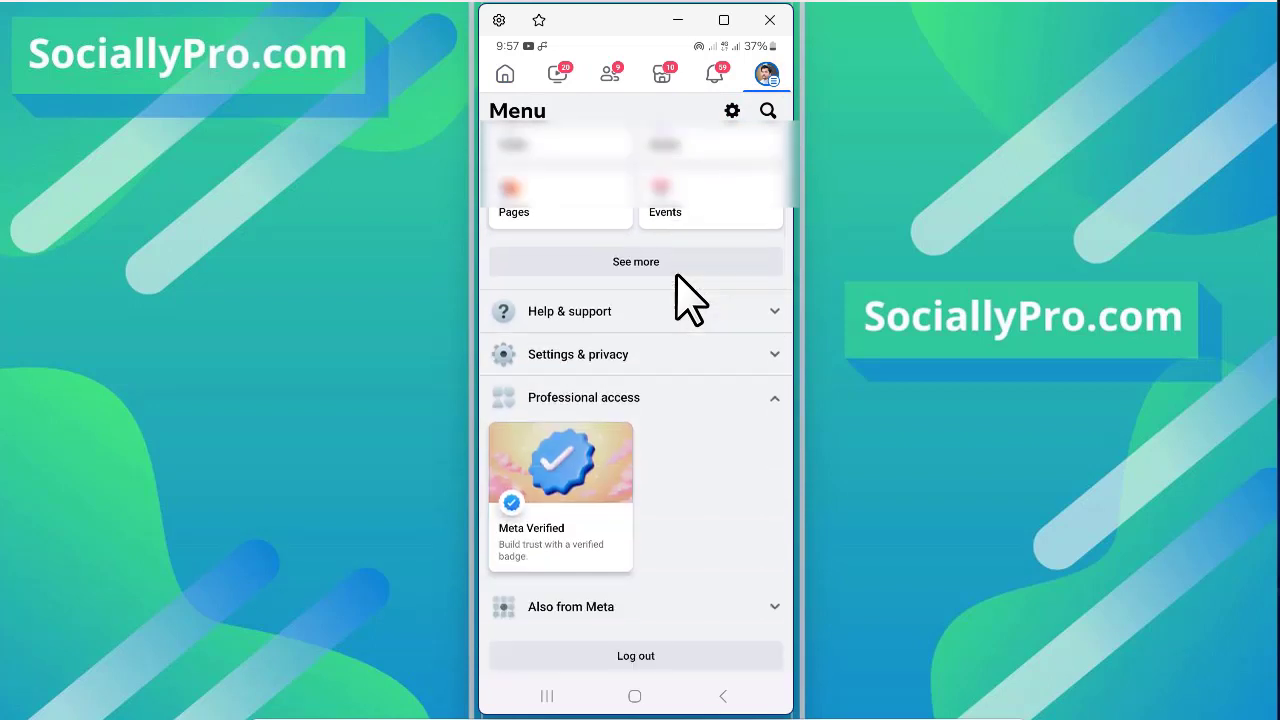
{"action": "left_click", "coordinate": [684, 346]}
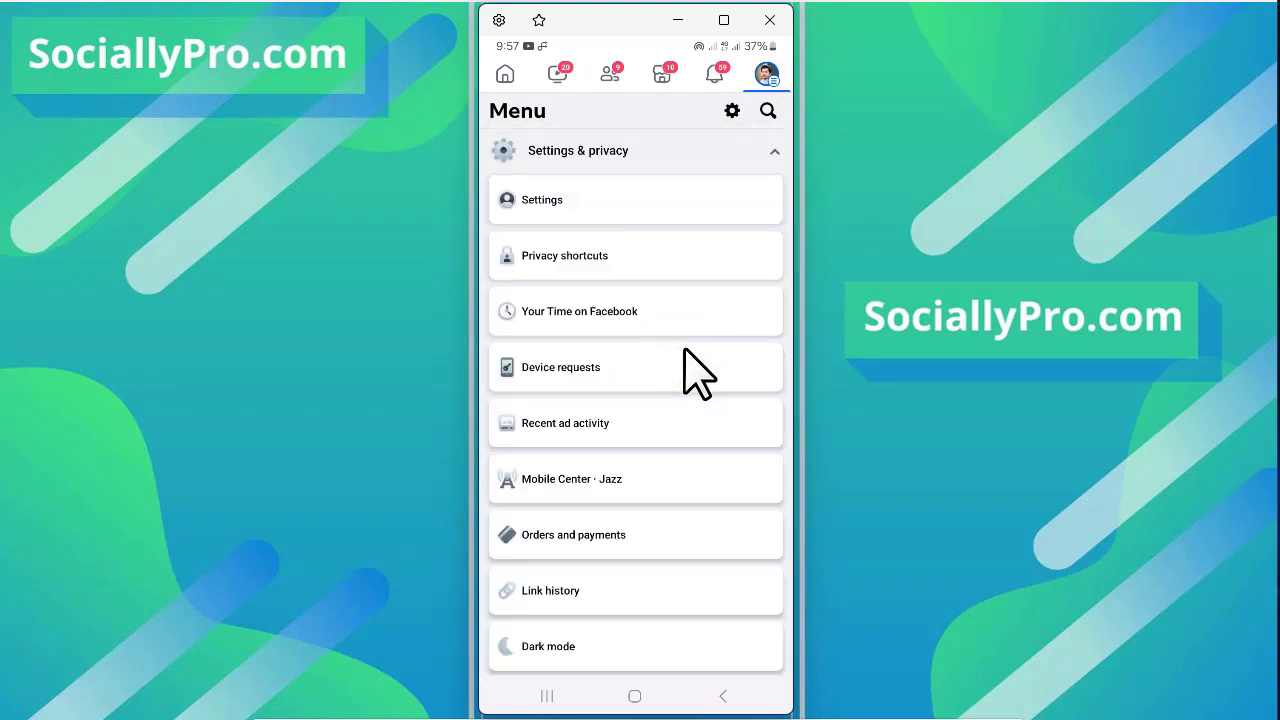
{"action": "left_click", "coordinate": [637, 208]}
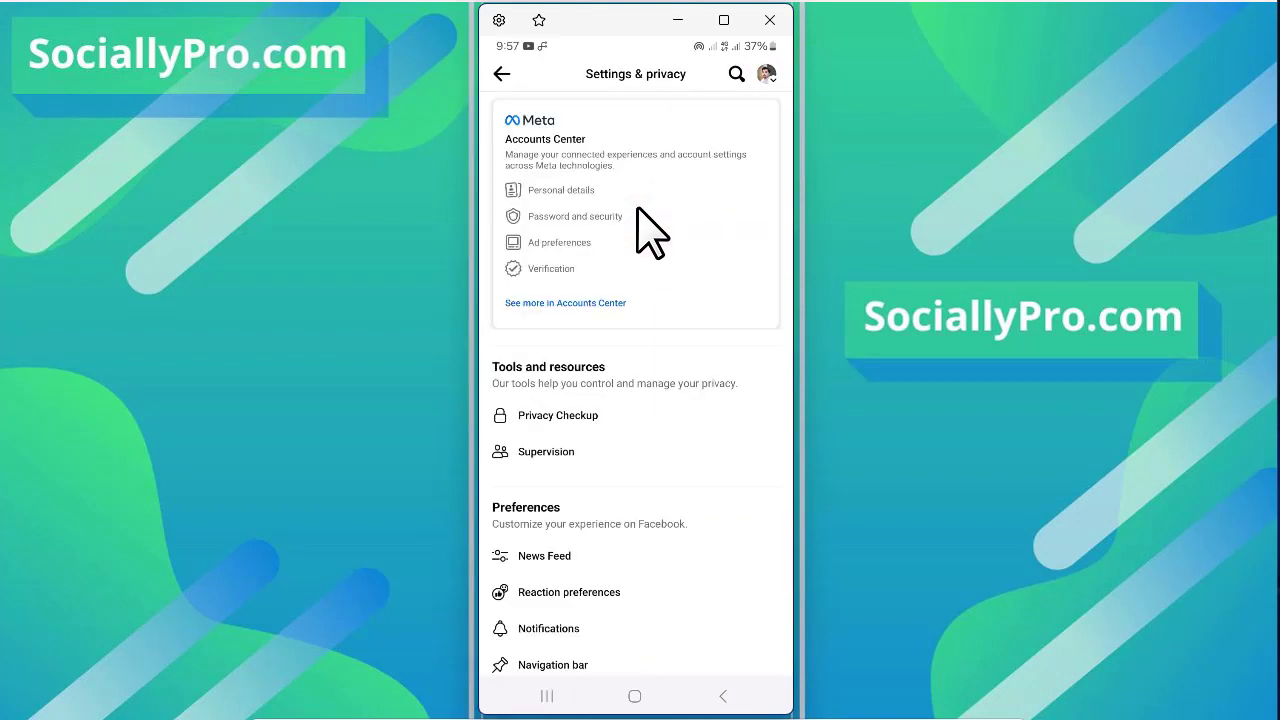
{"action": "scroll", "coordinate": [640, 215], "scroll_direction": "down", "scroll_amount": 1}
{"action": "scroll", "coordinate": [640, 215], "scroll_direction": "down", "scroll_amount": 4}
{"action": "scroll", "coordinate": [640, 215], "scroll_direction": "down", "scroll_amount": 4}
{"action": "scroll", "coordinate": [640, 215], "scroll_direction": "down", "scroll_amount": 3}
{"action": "scroll", "coordinate": [640, 215], "scroll_direction": "down", "scroll_amount": 2}
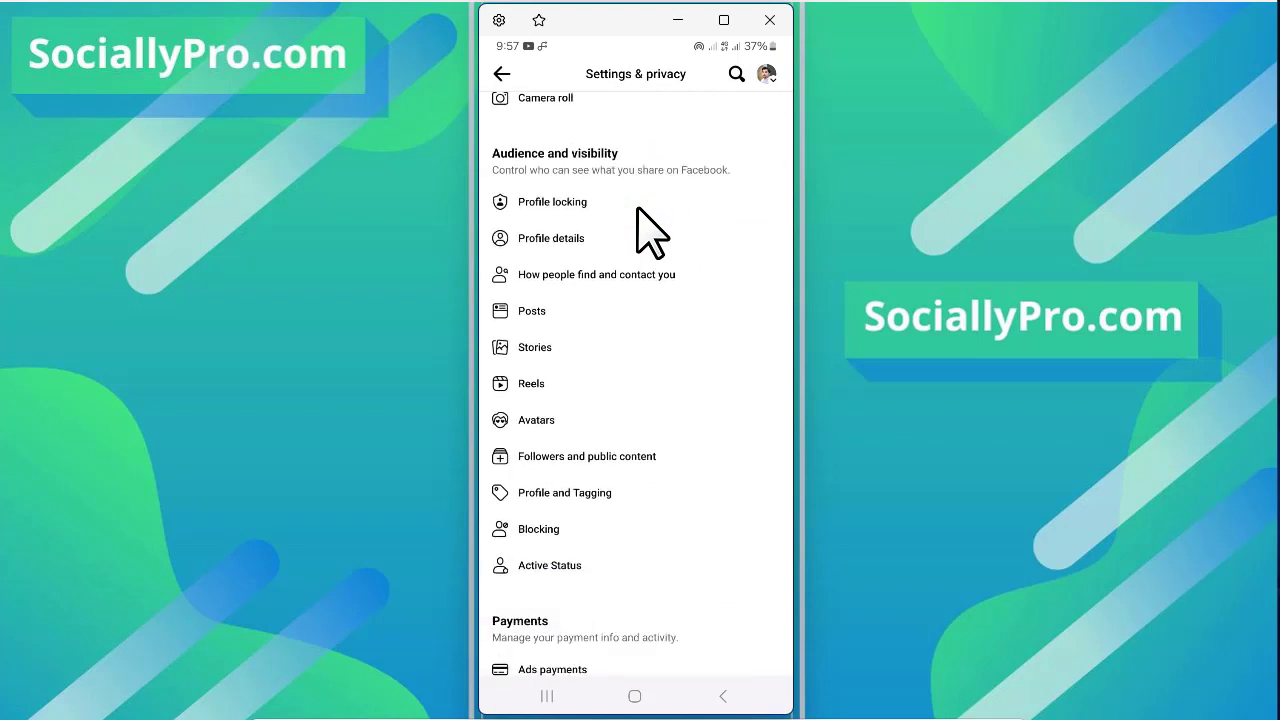
{"action": "scroll", "coordinate": [640, 215], "scroll_direction": "down", "scroll_amount": 1}
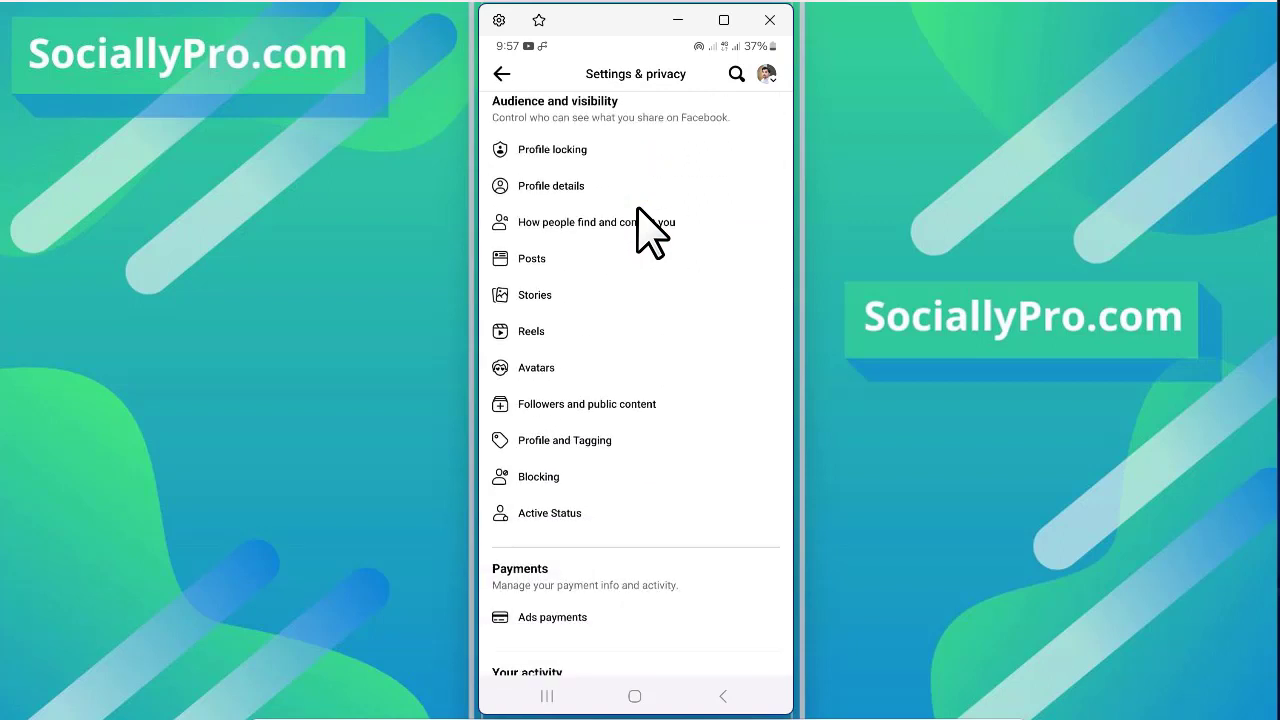
Under Stories > Story archive, leave the Save to archive toggle switched on.
{"action": "left_click", "coordinate": [613, 300]}
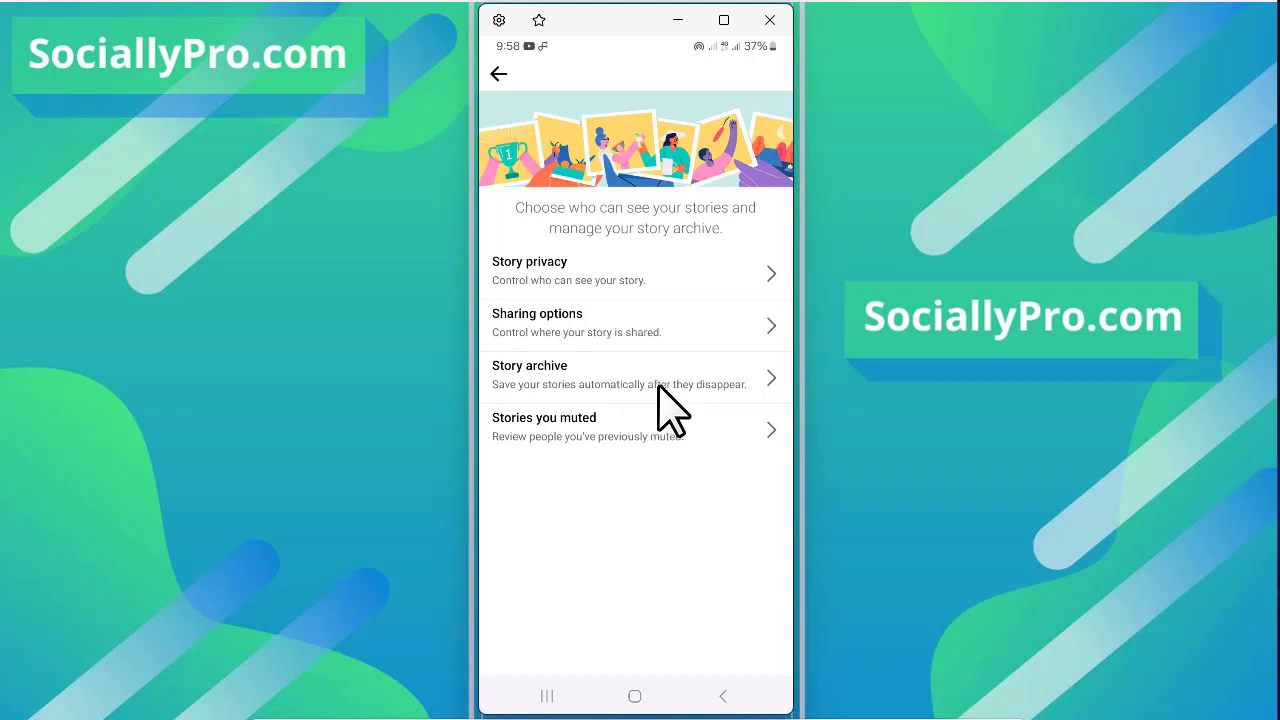
{"action": "left_click", "coordinate": [659, 389]}
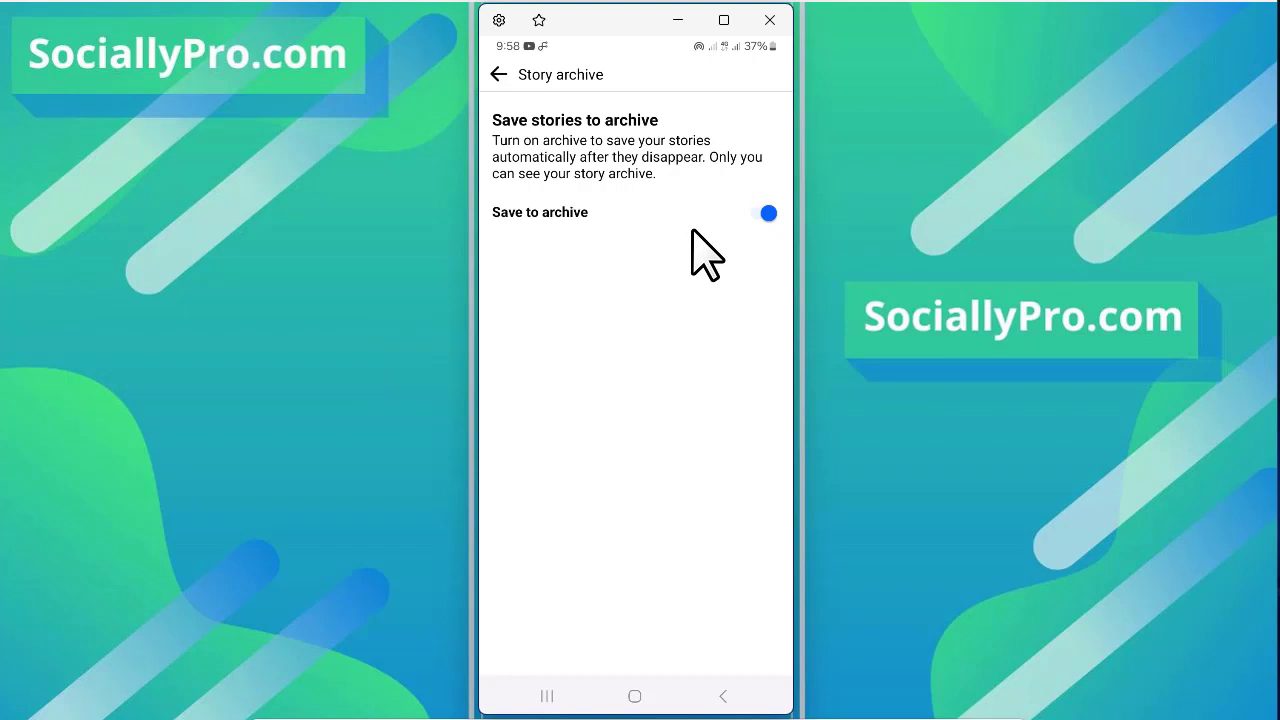
{"action": "left_click", "coordinate": [766, 214]}
{"action": "left_click", "coordinate": [757, 218]}
Back out to the home feed, open your own profile and its Profile Settings menu.
{"action": "left_click", "coordinate": [500, 75]}
{"action": "left_click", "coordinate": [500, 75]}
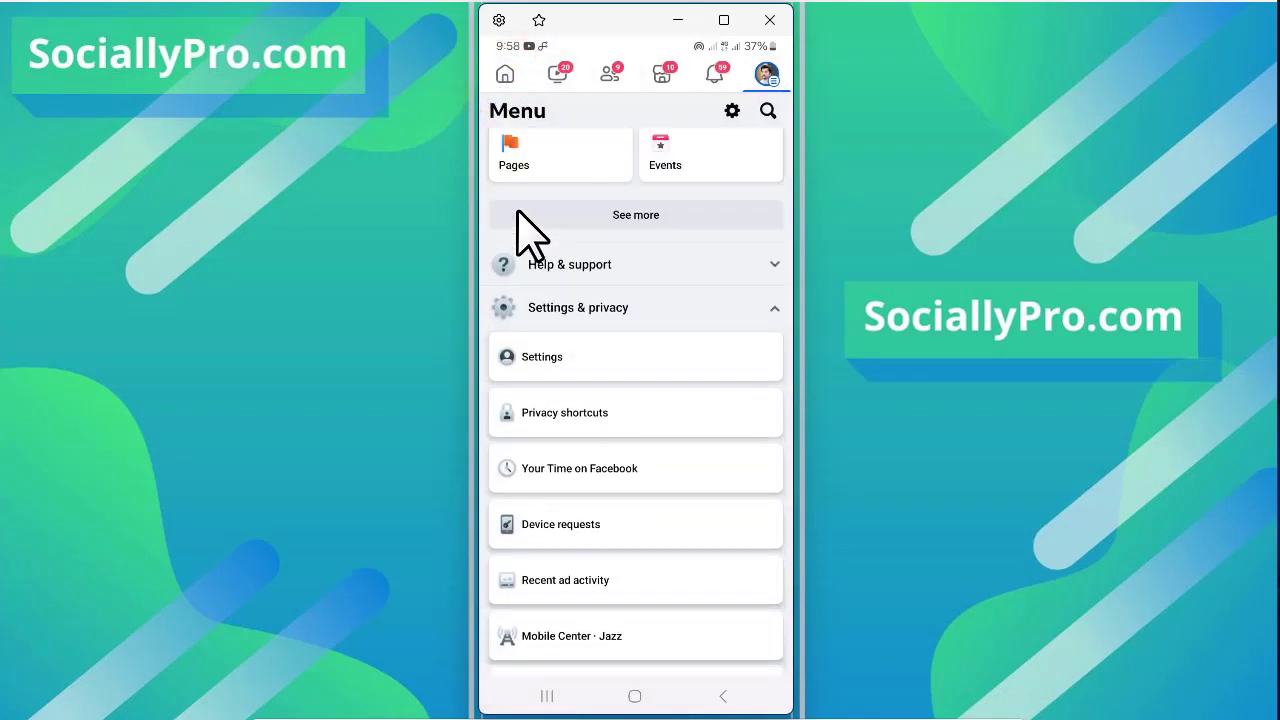
{"action": "left_click", "coordinate": [510, 78]}
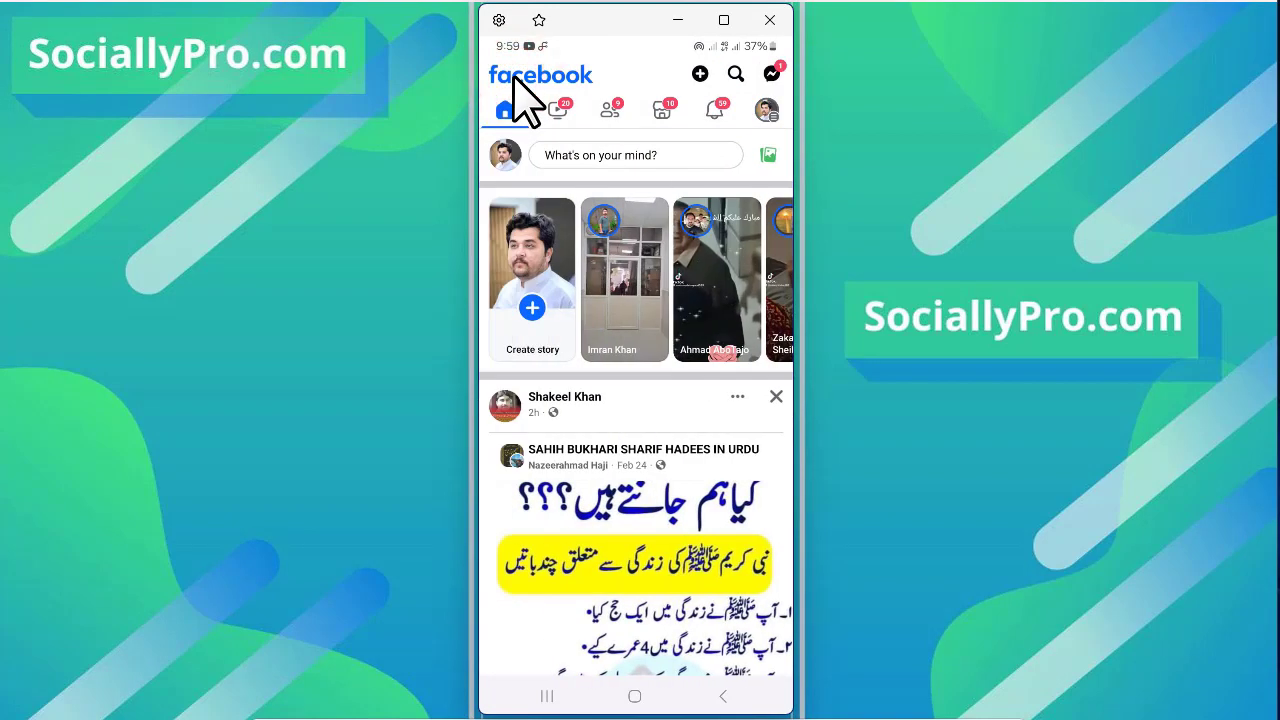
{"action": "left_click", "coordinate": [502, 155]}
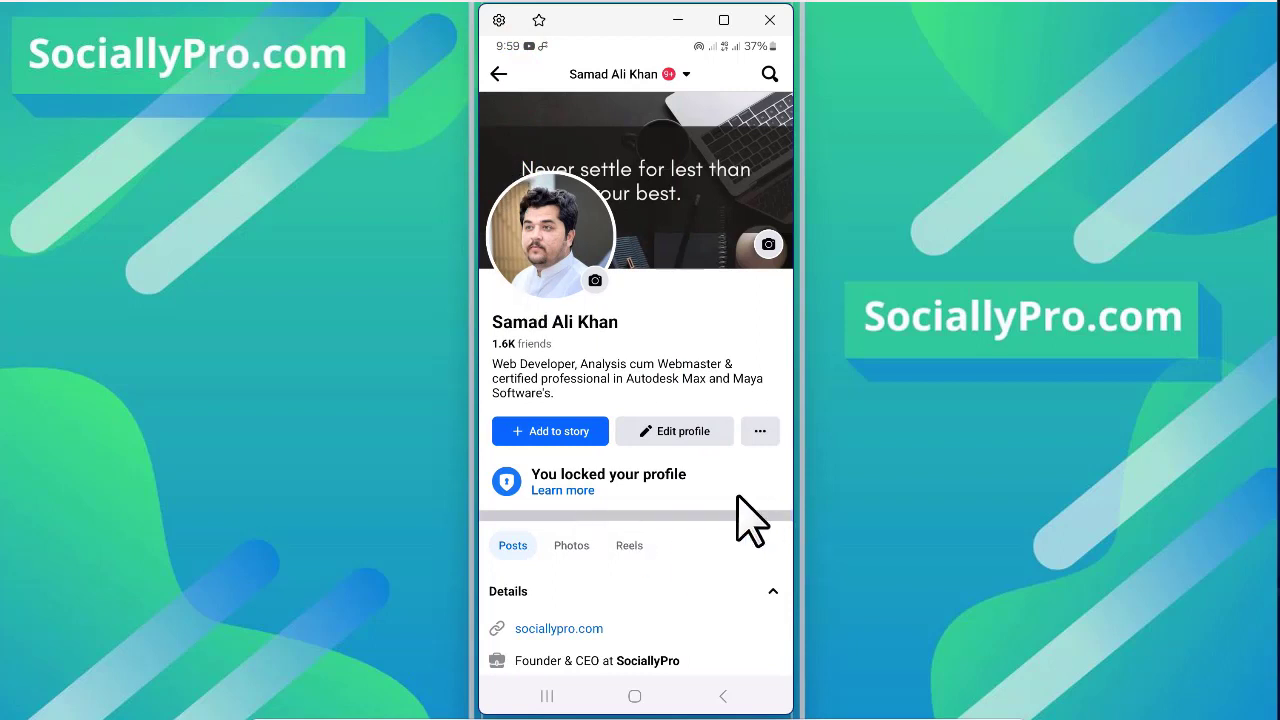
{"action": "left_click", "coordinate": [762, 432]}
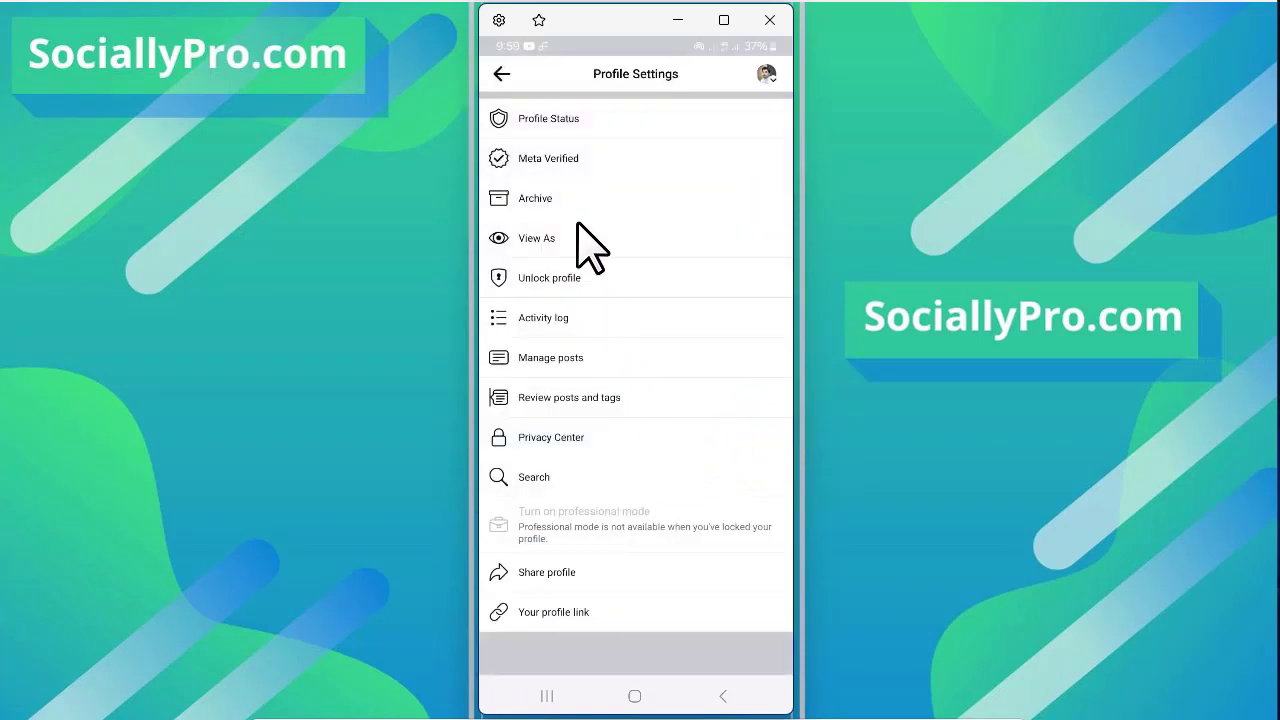
Open Archive from Profile Settings and switch to the Story archive grid.
{"action": "left_click", "coordinate": [629, 203]}
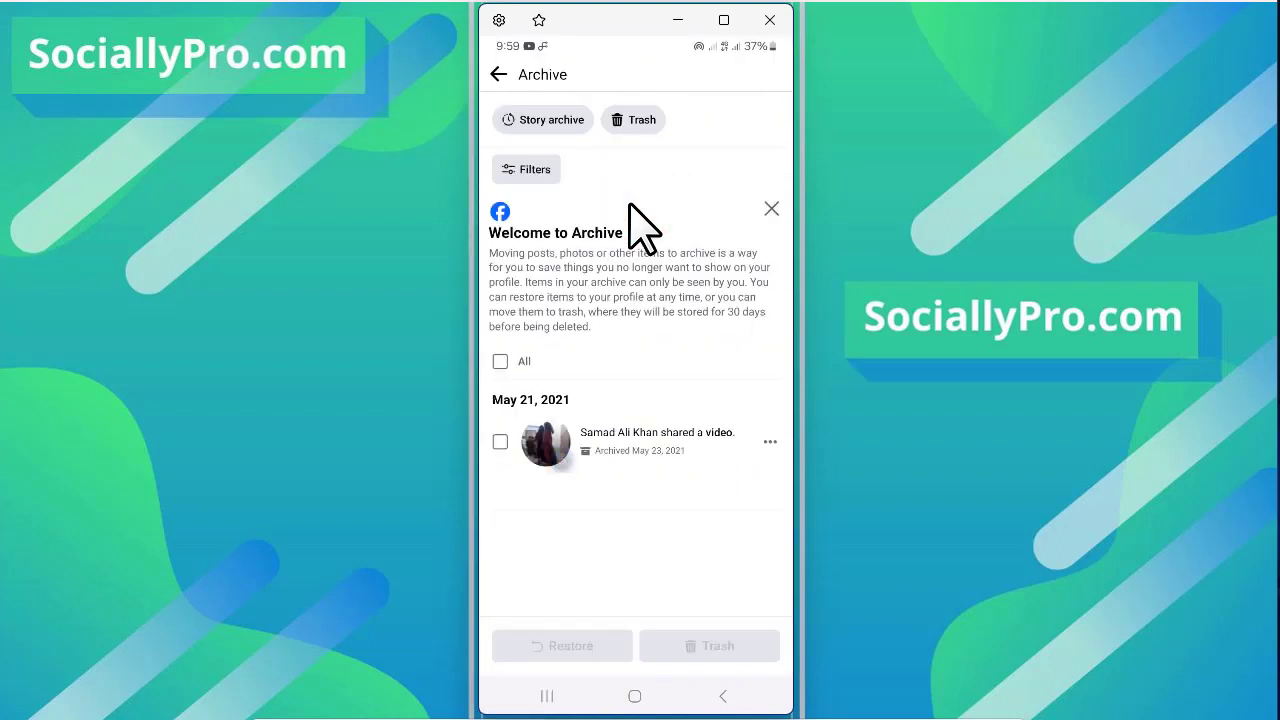
{"action": "left_click", "coordinate": [546, 130]}
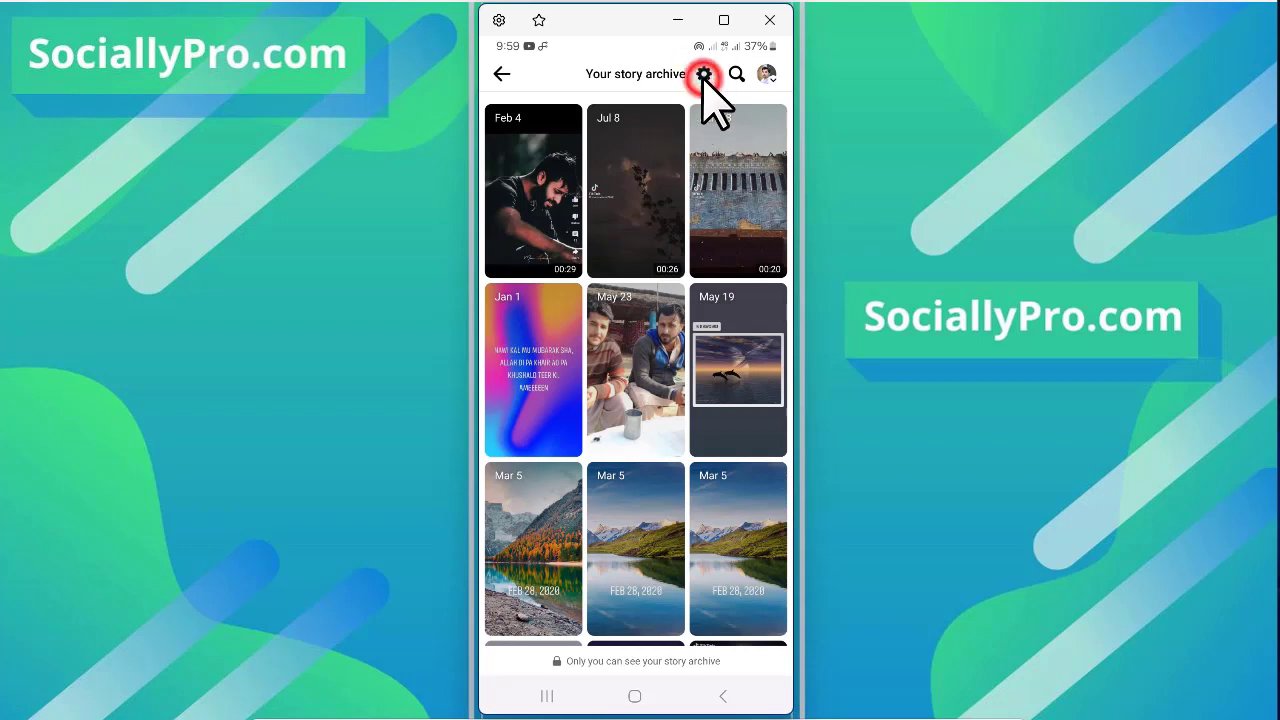
Confirm Save to archive is still on in the archive settings, then back out to Profile Settings.
{"action": "left_click", "coordinate": [704, 74]}
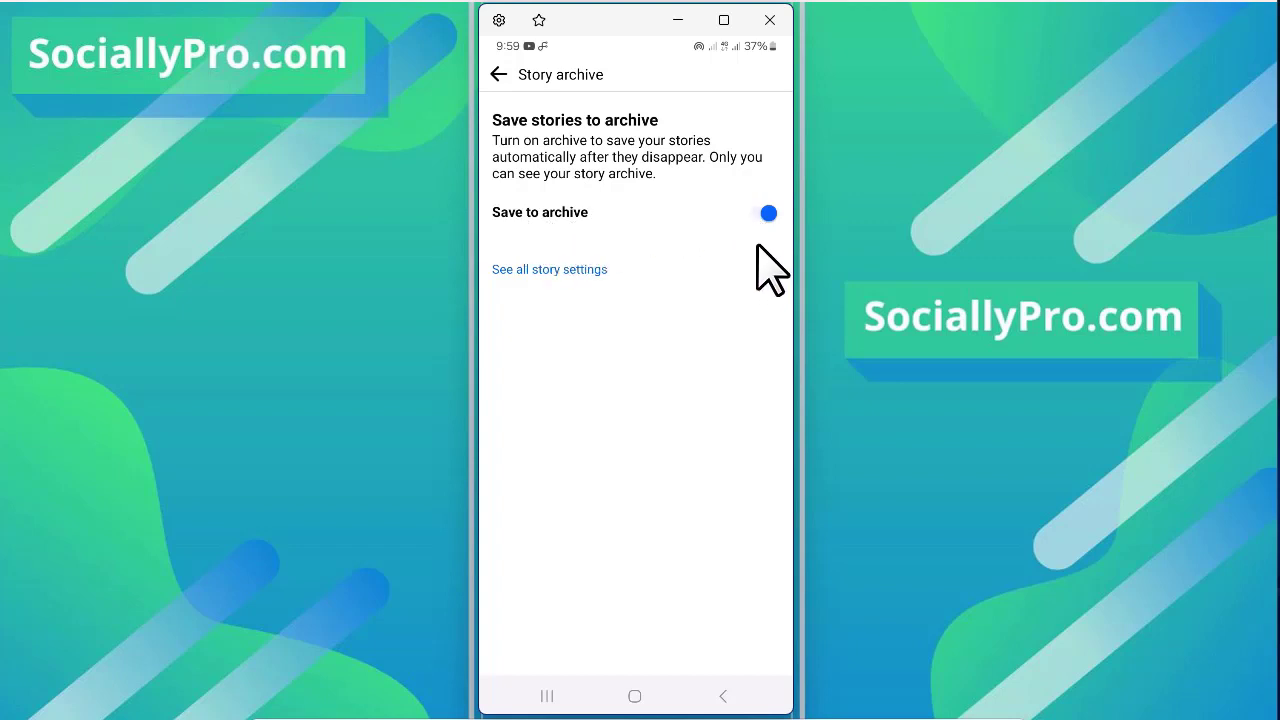
{"action": "left_click", "coordinate": [499, 76]}
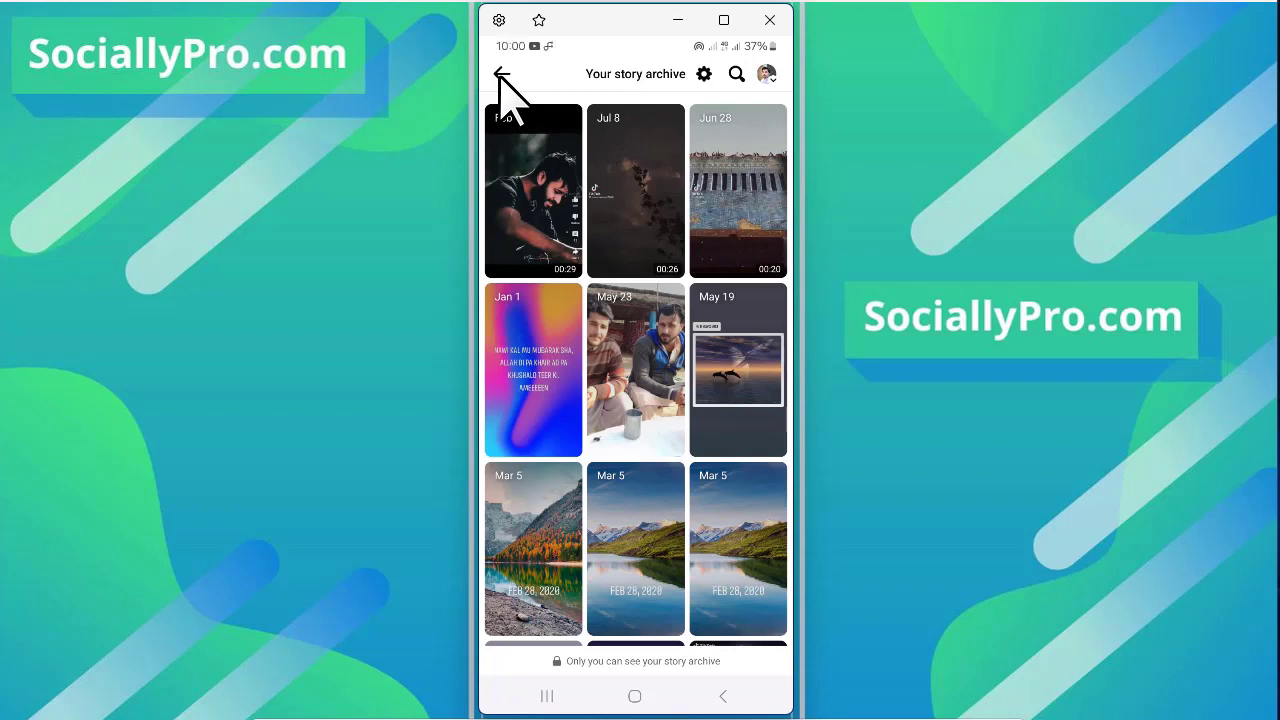
{"action": "left_click", "coordinate": [501, 75]}
{"action": "left_click", "coordinate": [501, 77]}
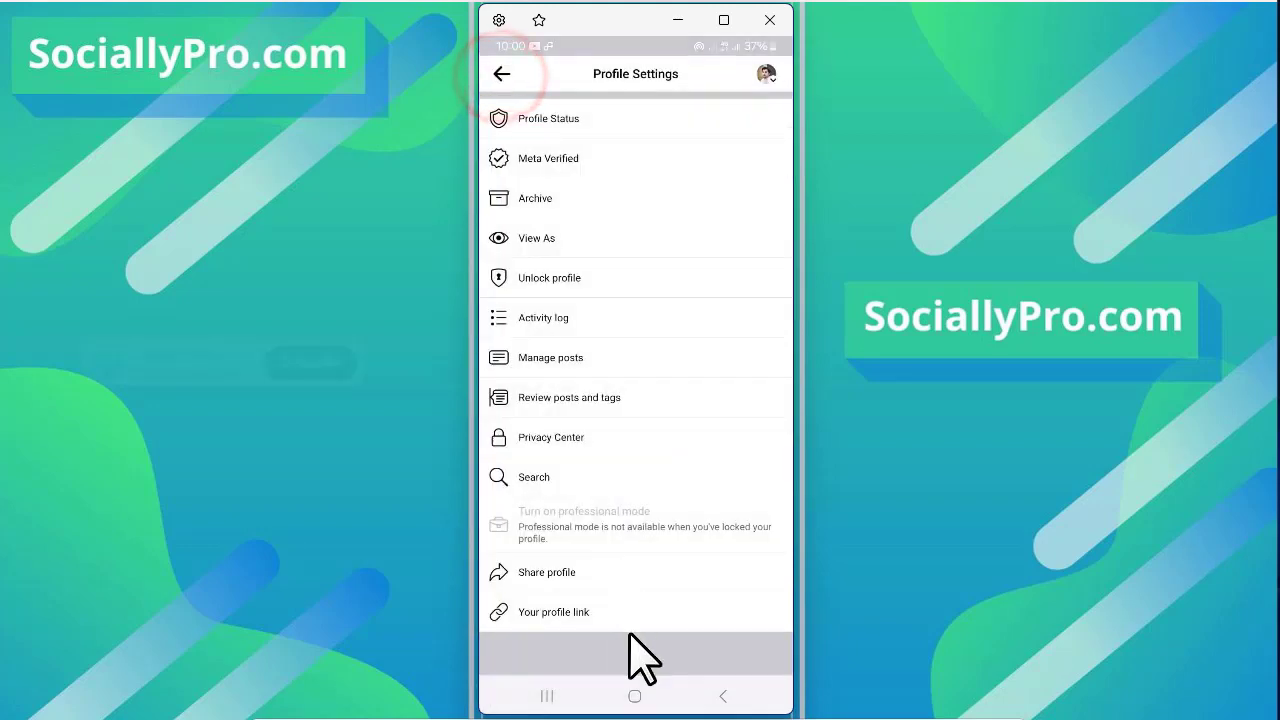
Leave Facebook for the Android home screen.
{"action": "left_click", "coordinate": [634, 695]}
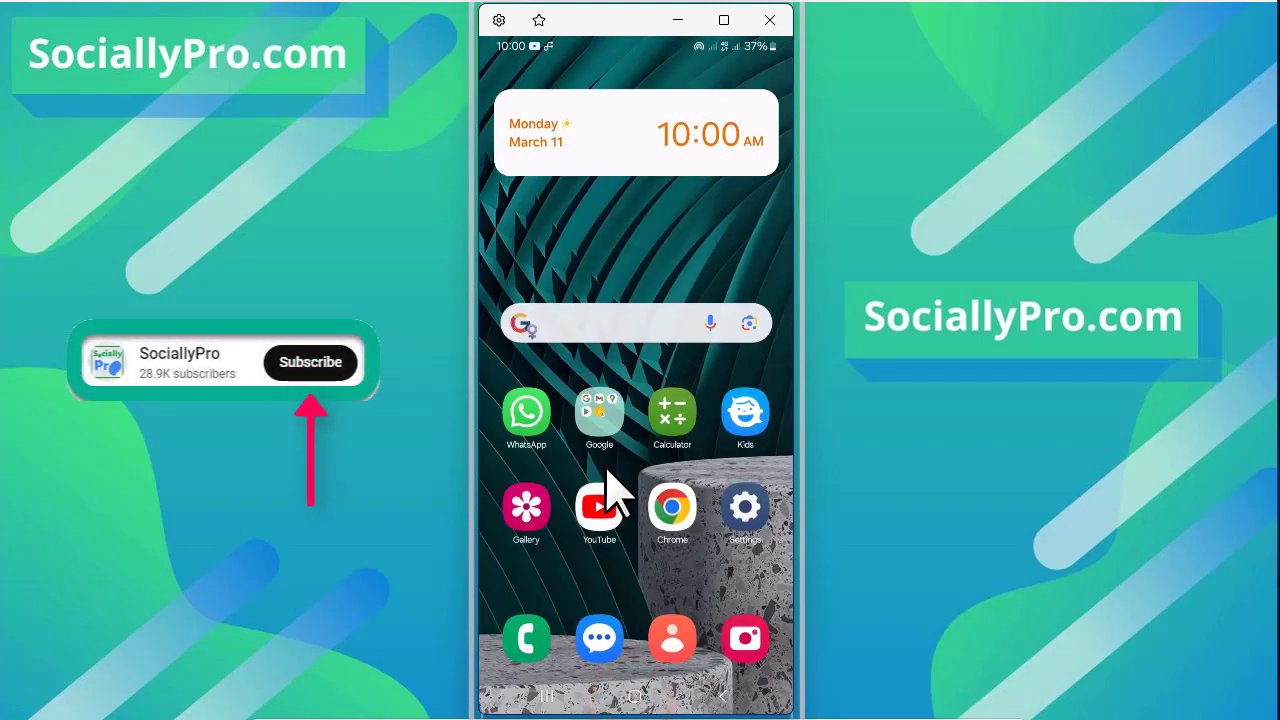